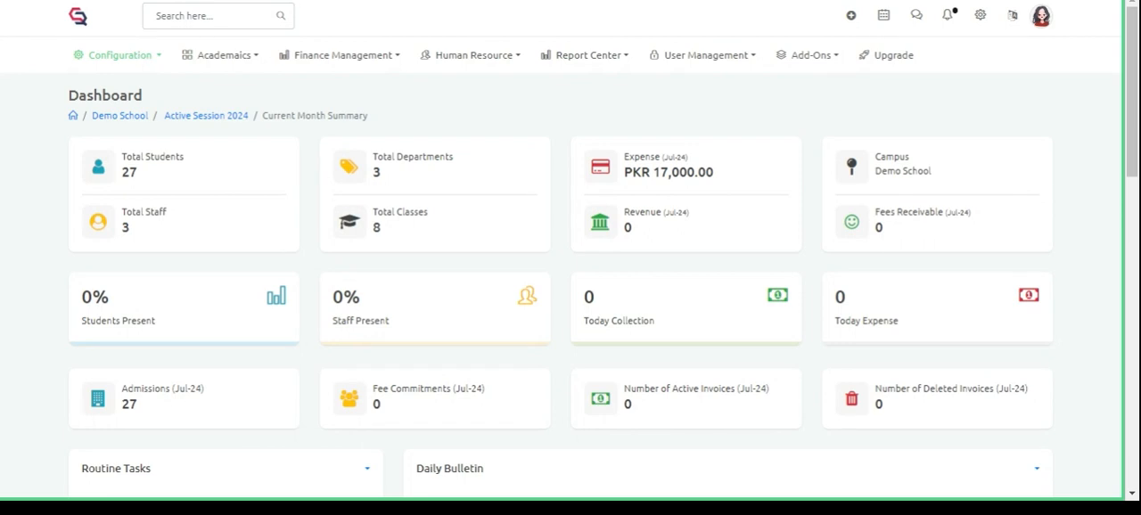
- Open the classes and sections list of the Aqs school system campus
left_click(140, 56)
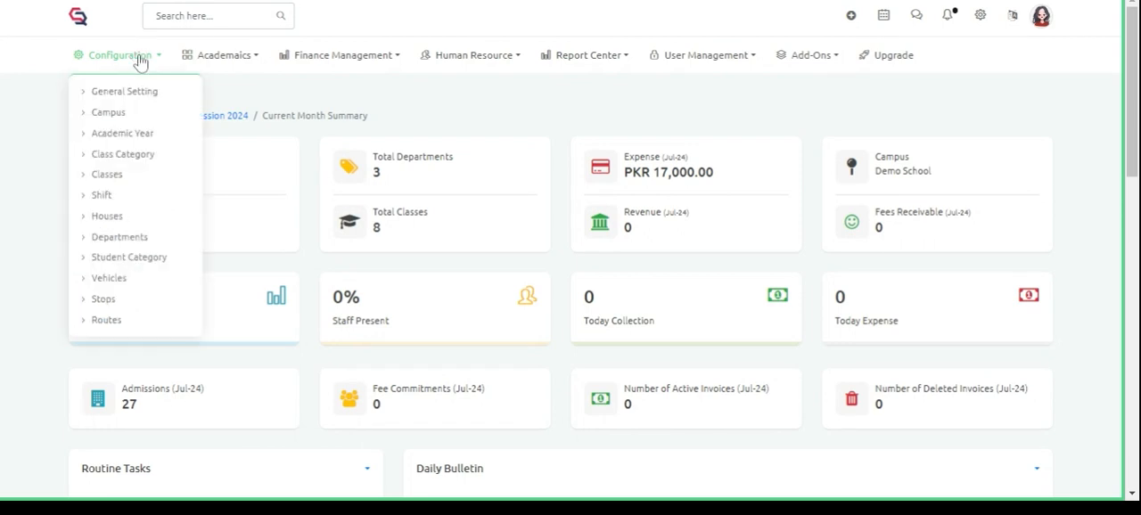
left_click(107, 175)
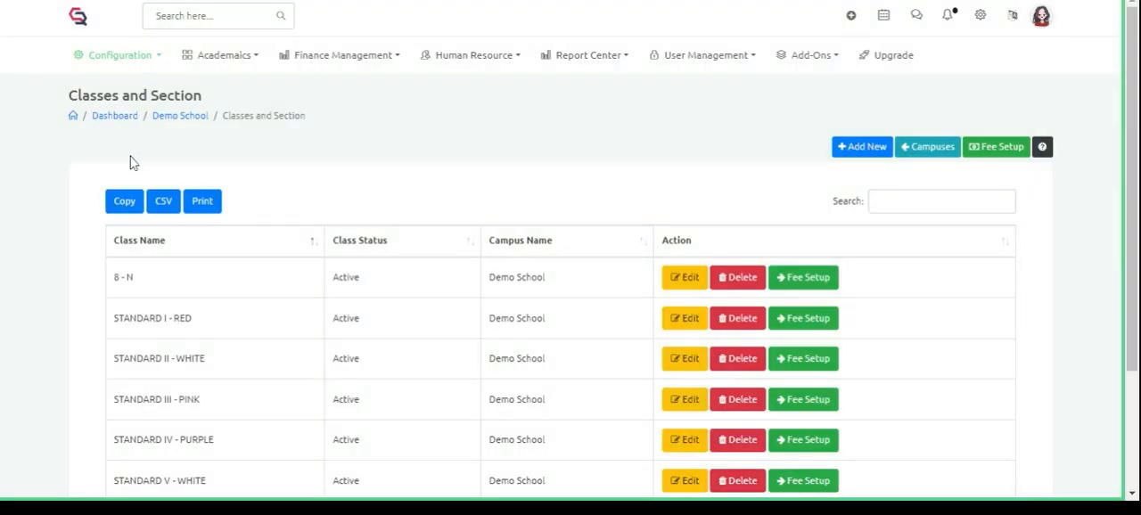
left_click_drag(1133, 260, 1136, 292)
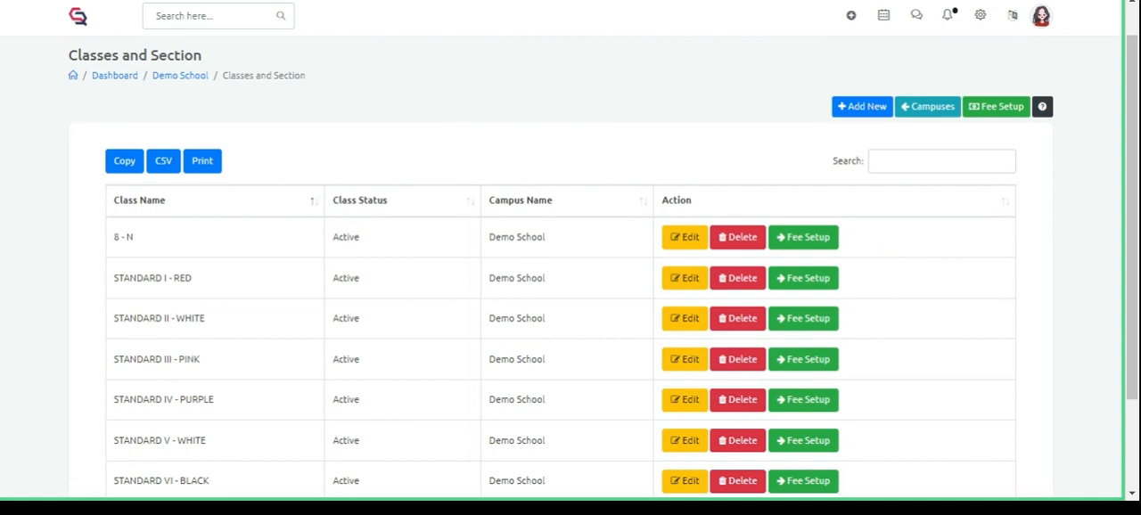
left_click_drag(1132, 127, 1132, 111)
left_click(919, 135)
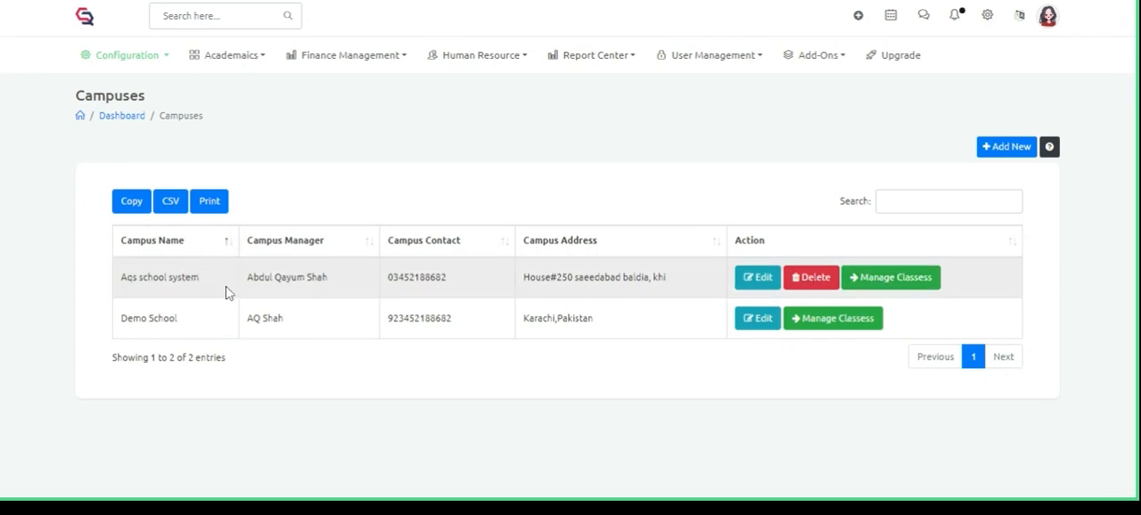
left_click(880, 279)
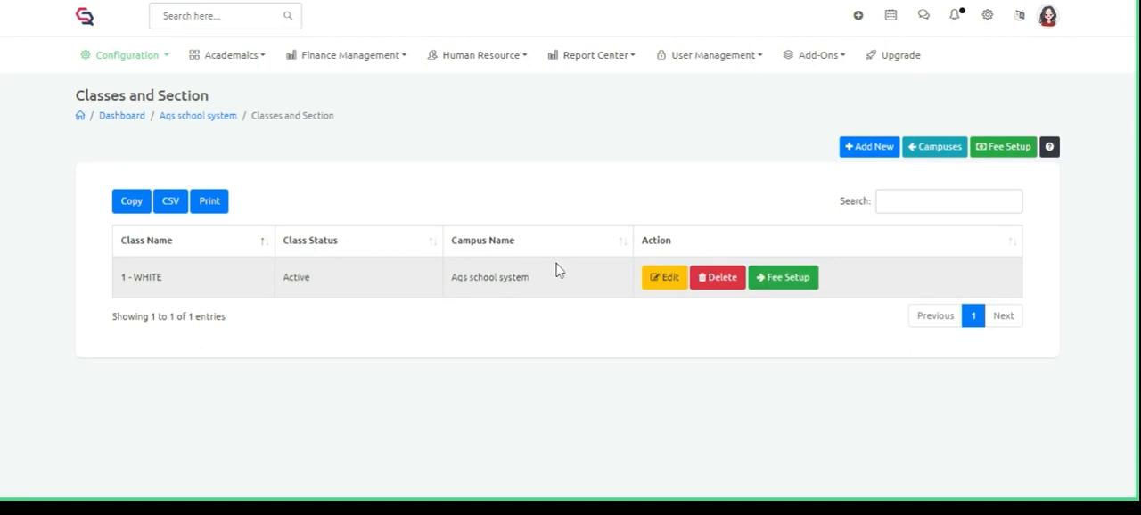
- Start a new class for this campus and create the class category "secondary" for it
left_click(861, 149)
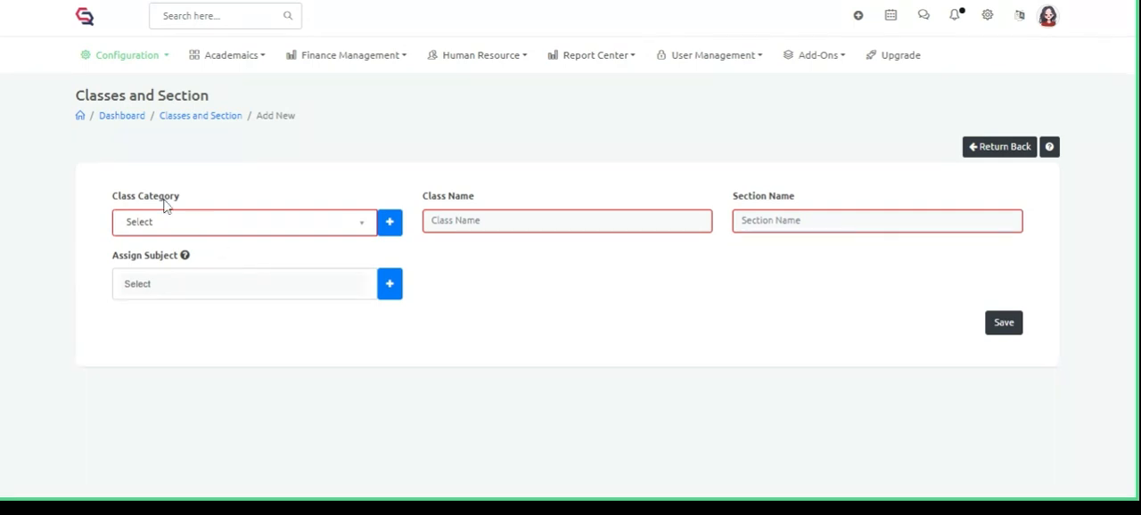
left_click(366, 233)
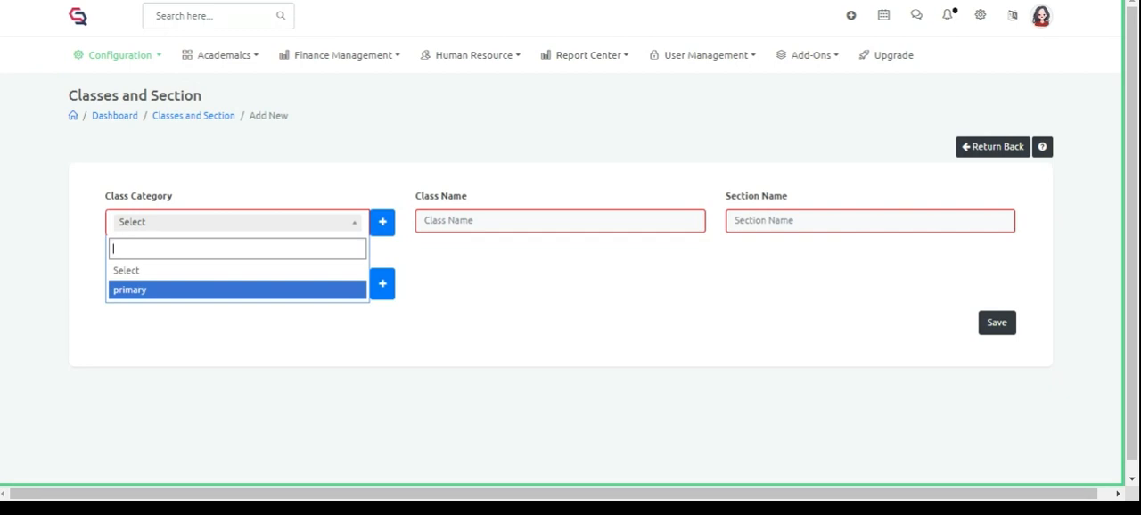
left_click(382, 229)
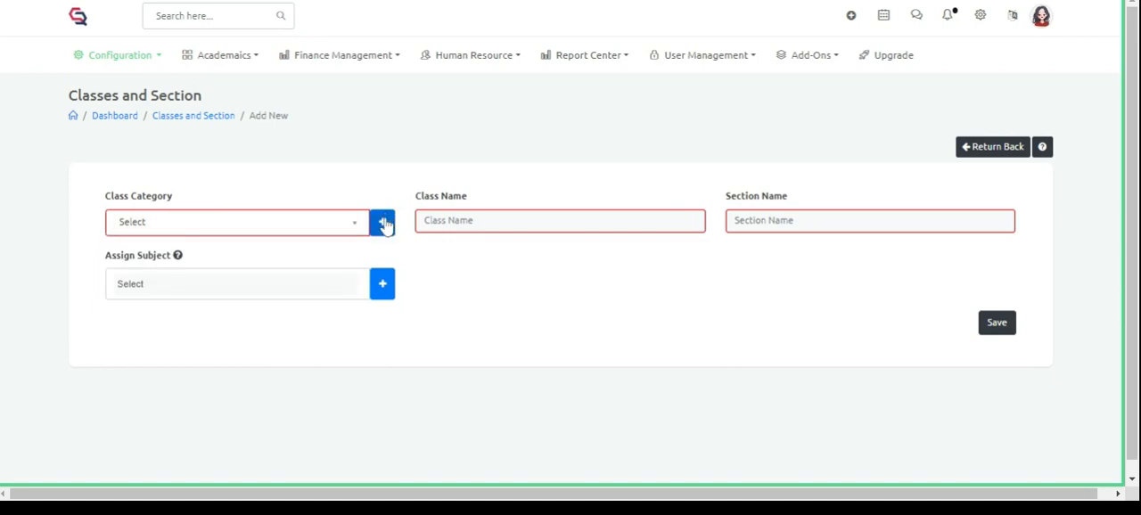
left_click(384, 221)
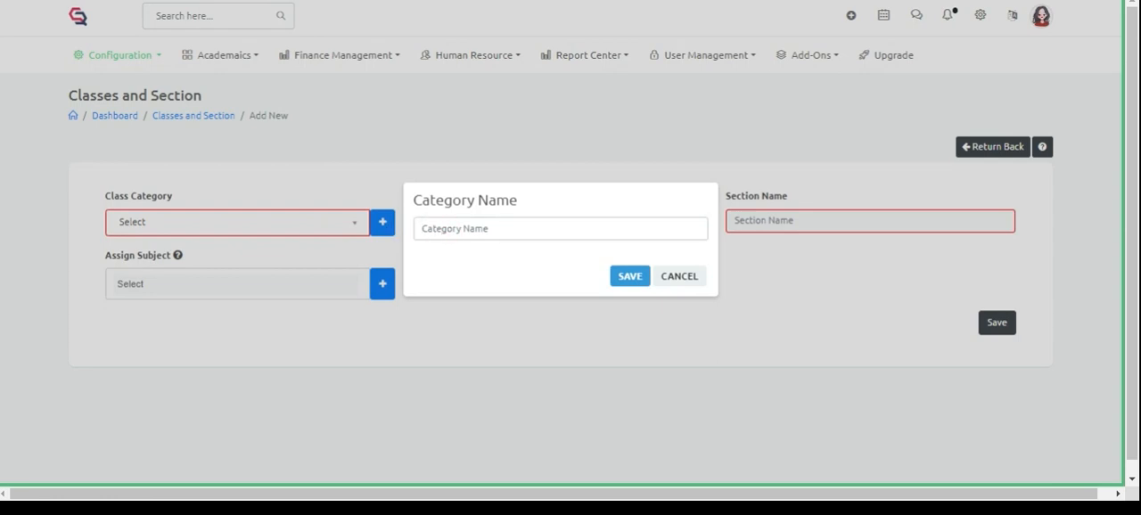
type("secondary")
left_click(634, 278)
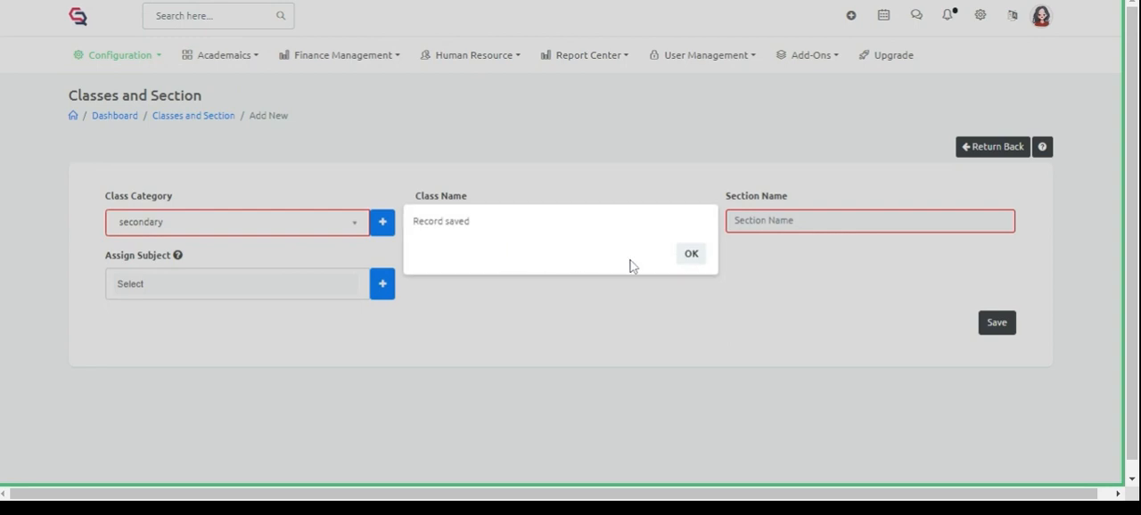
left_click(690, 258)
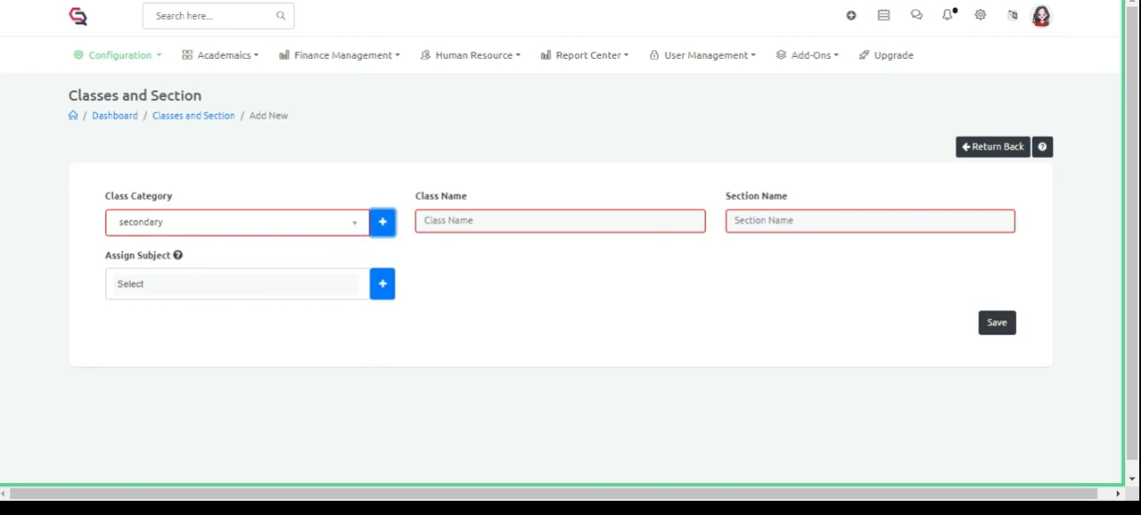
- Select the secondary category, enter "standard VI" as the class name and "White" as the section name
left_click(353, 226)
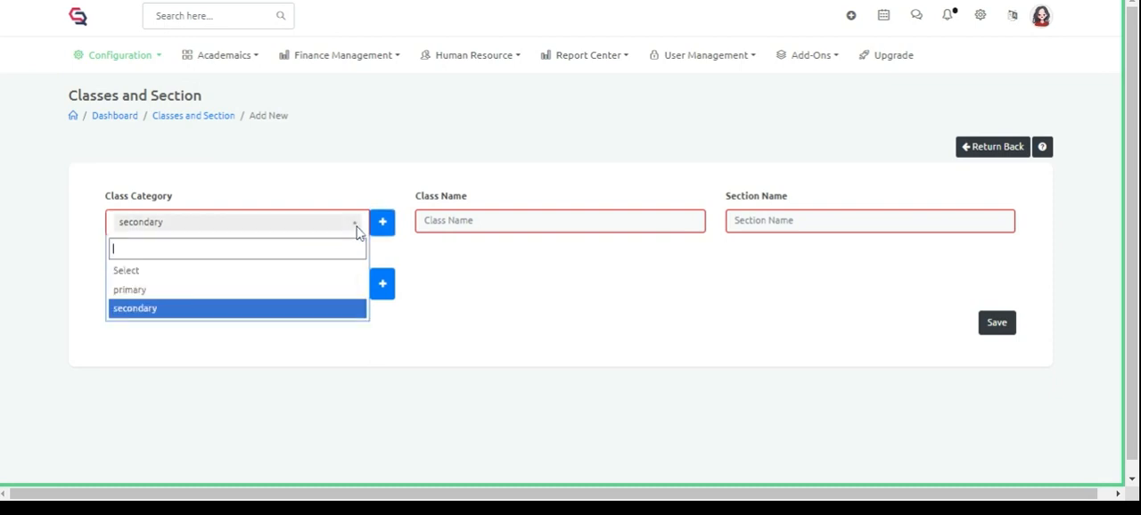
left_click(250, 309)
left_click(529, 219)
type("s")
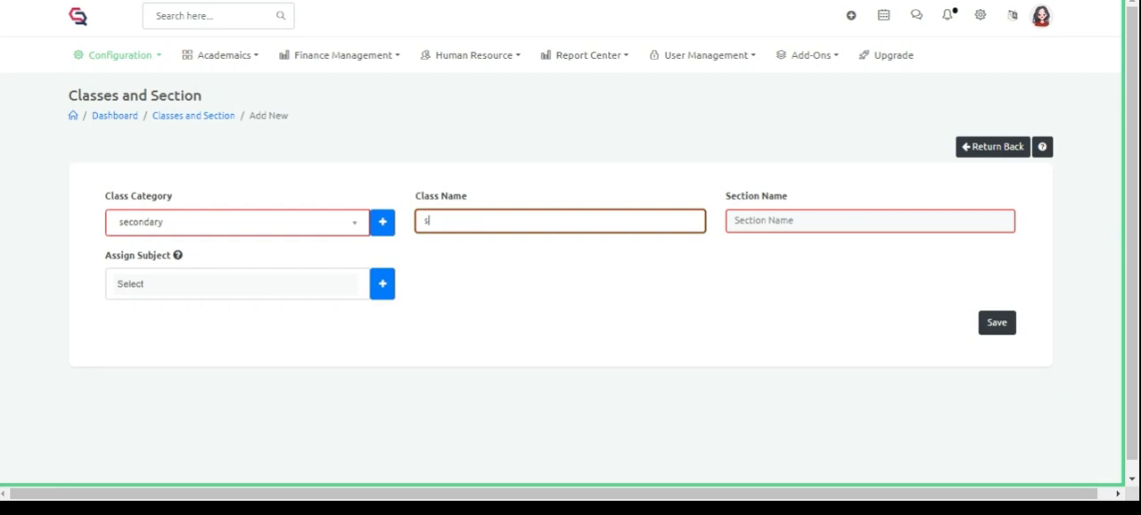
type("tandard VI")
left_click(851, 227)
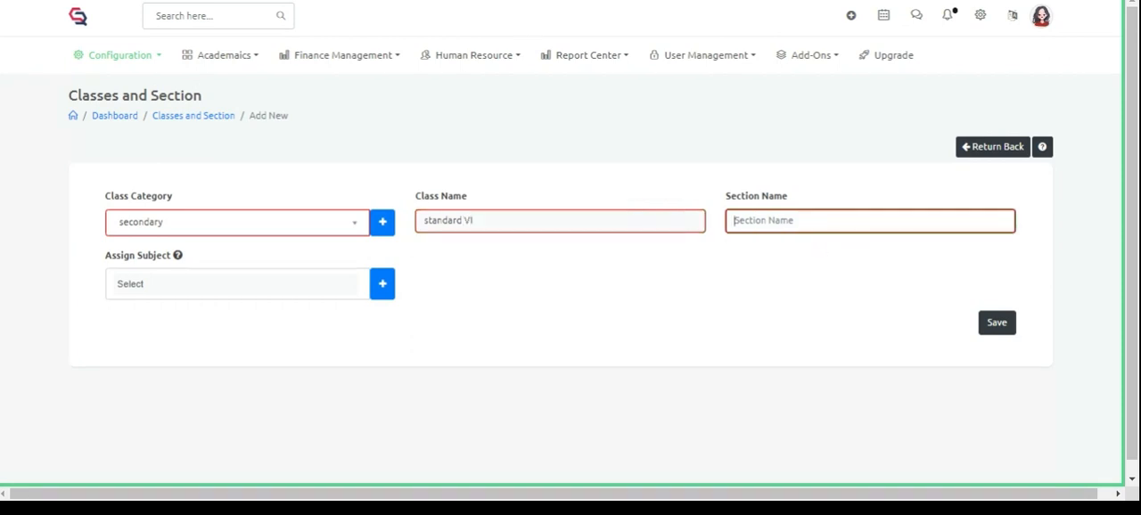
type("Whited")
key("BackSpace")
- Assign the subjects Science and Urdu to the new class
left_click(325, 284)
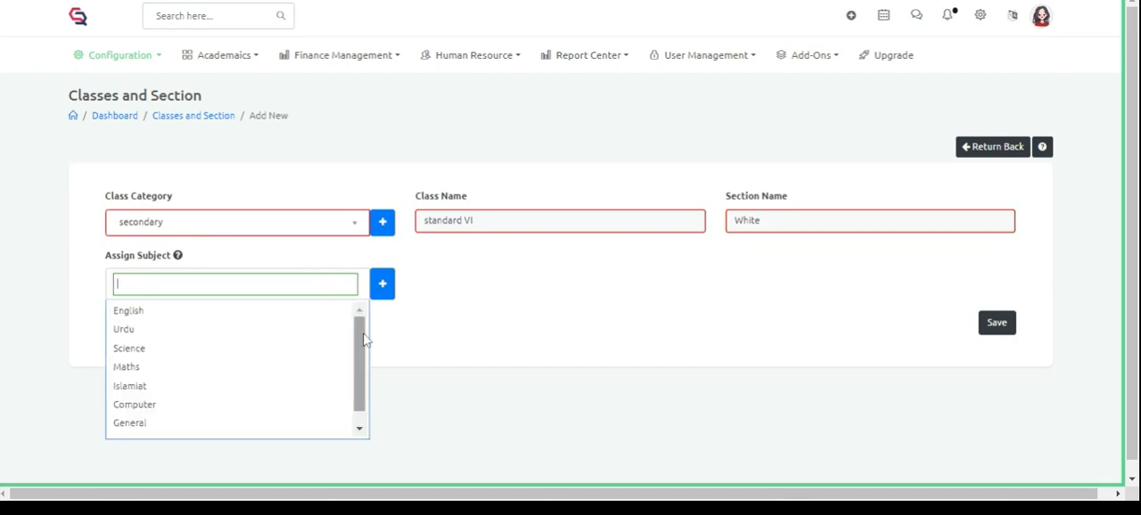
mouse_move(363, 338)
left_mouse_down()
mouse_move(361, 378)
mouse_move(363, 335)
left_mouse_up()
left_click(279, 349)
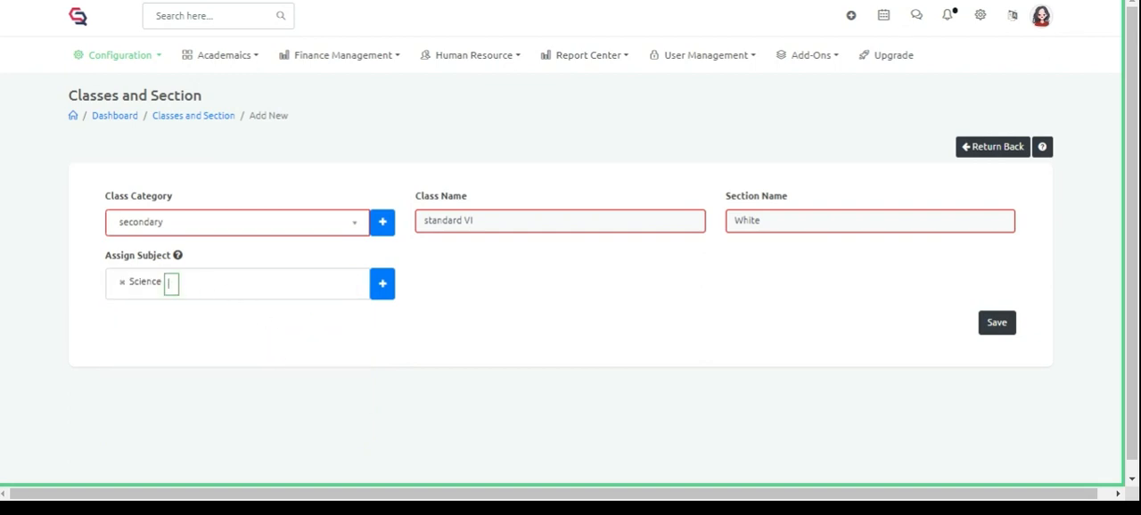
left_click(159, 330)
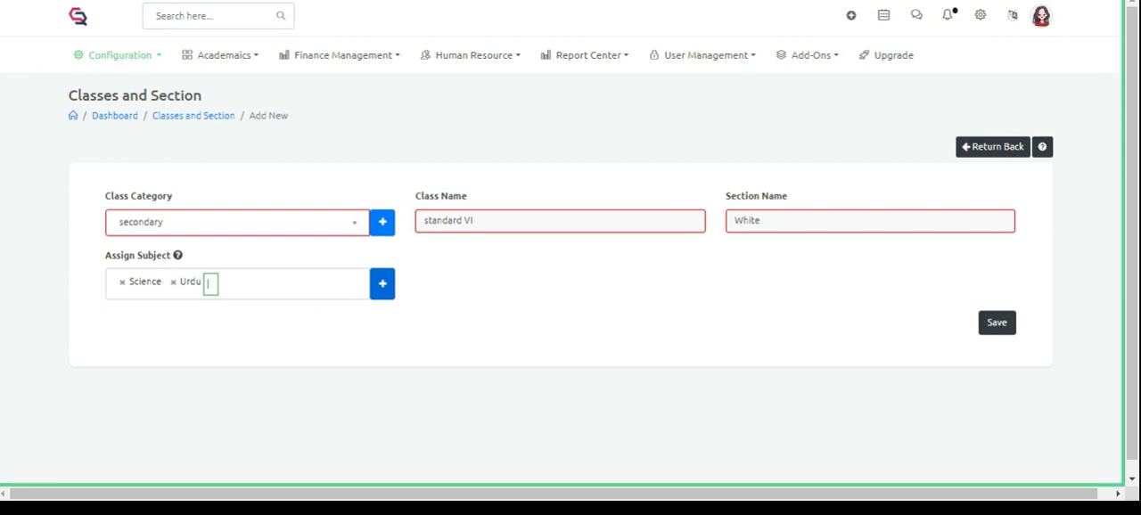
- Create an additional subject for the class with full name "Art" and short name "AT"
left_click(383, 284)
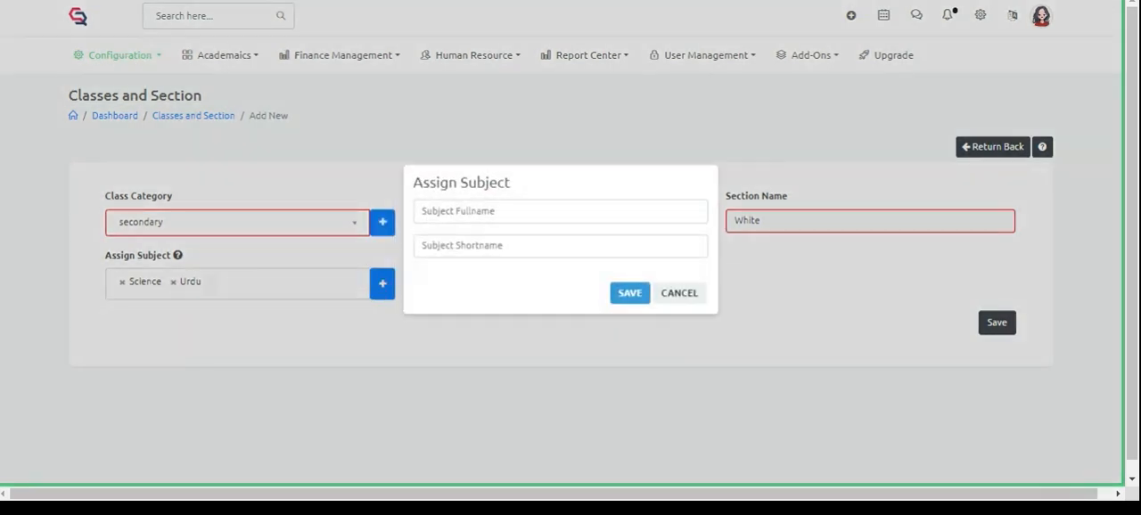
left_click(475, 210)
type("Artys")
key("BackSpace")
key("BackSpace")
left_click(491, 246)
type("AT")
key("BackSpace")
type("T")
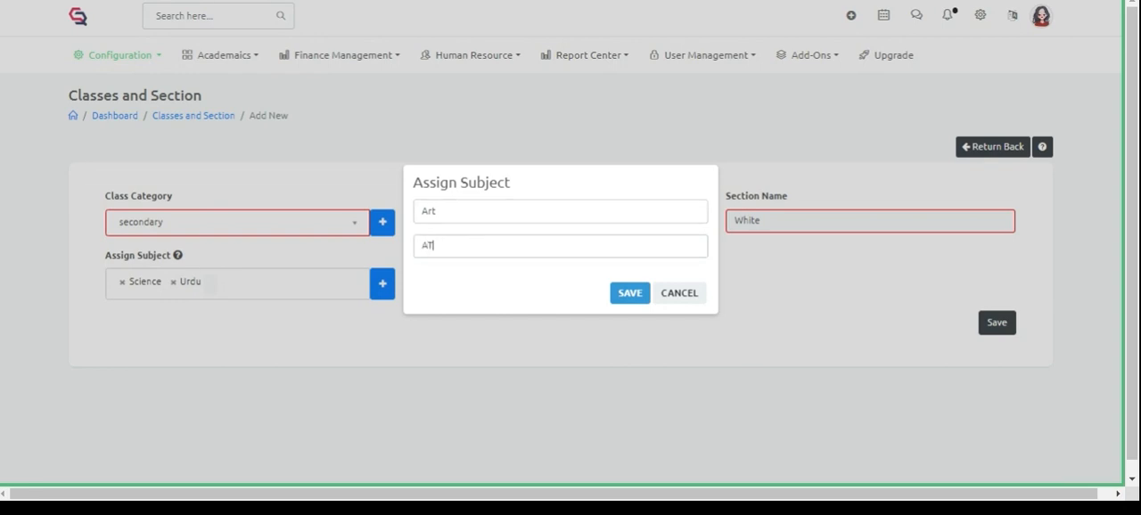
left_click(625, 294)
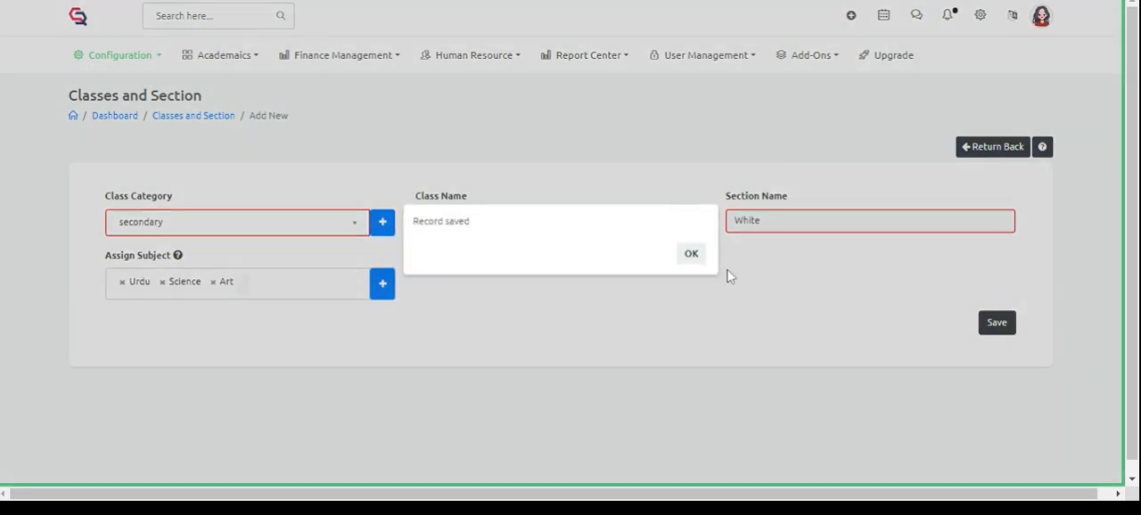
left_click(688, 255)
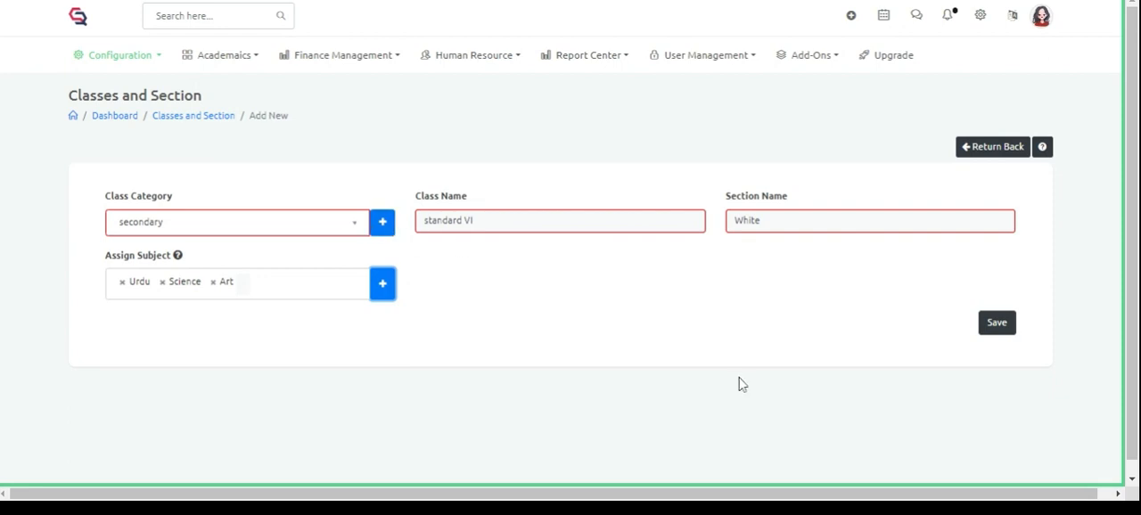
- Save the new class, then reopen STANDARD VI - WHITE for editing and save it again
left_click(1013, 332)
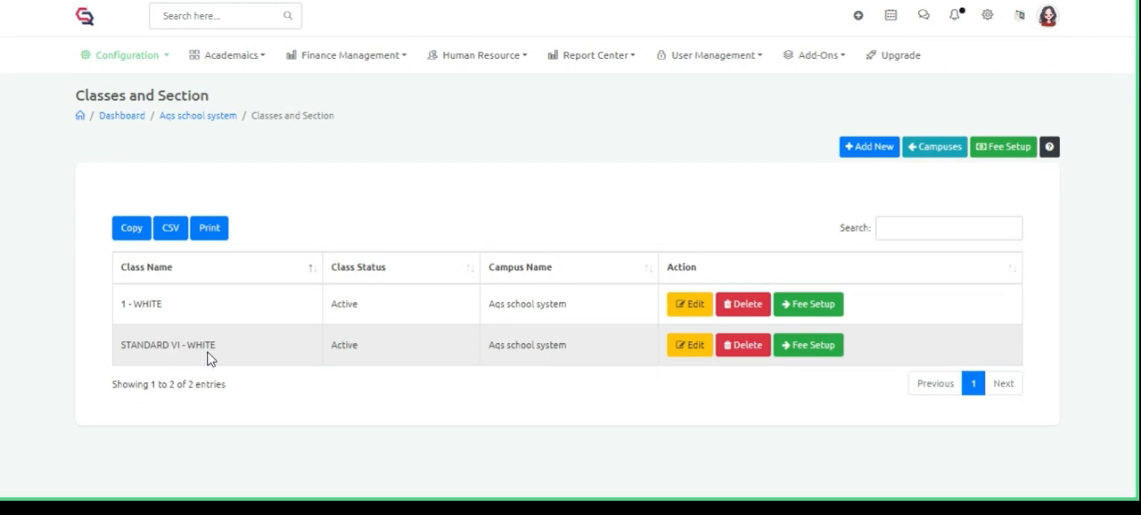
left_click(700, 349)
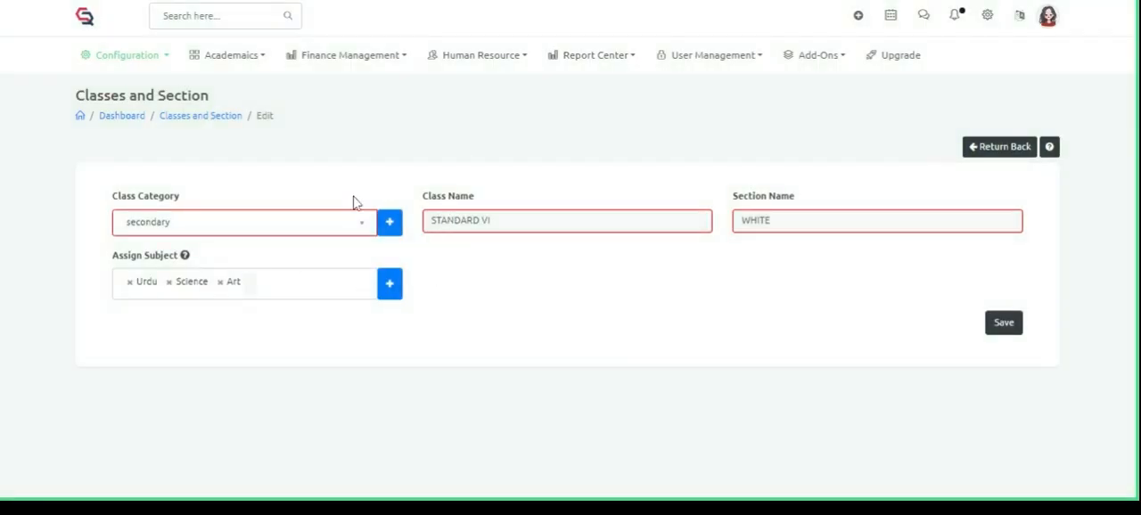
left_click(1000, 326)
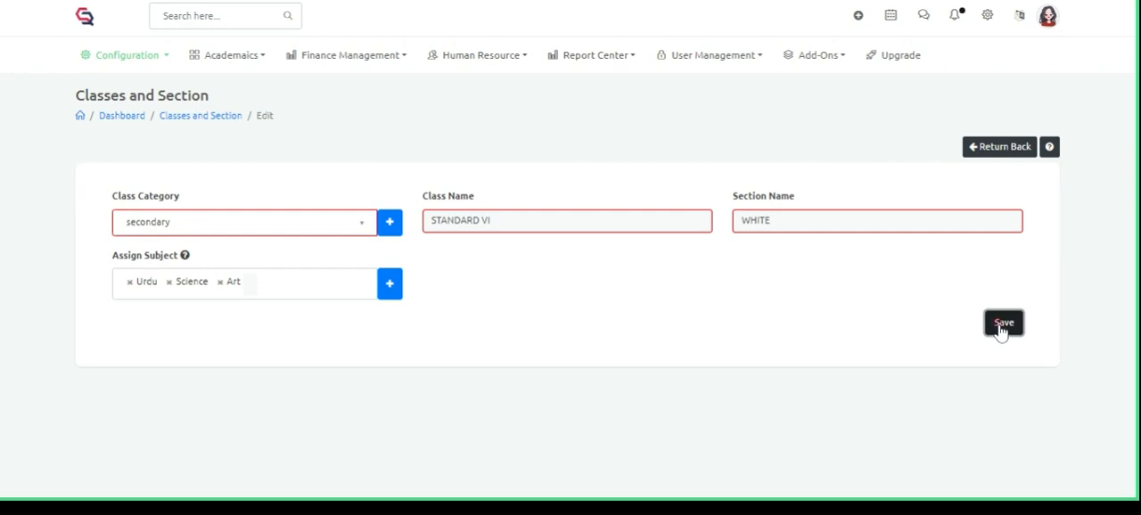